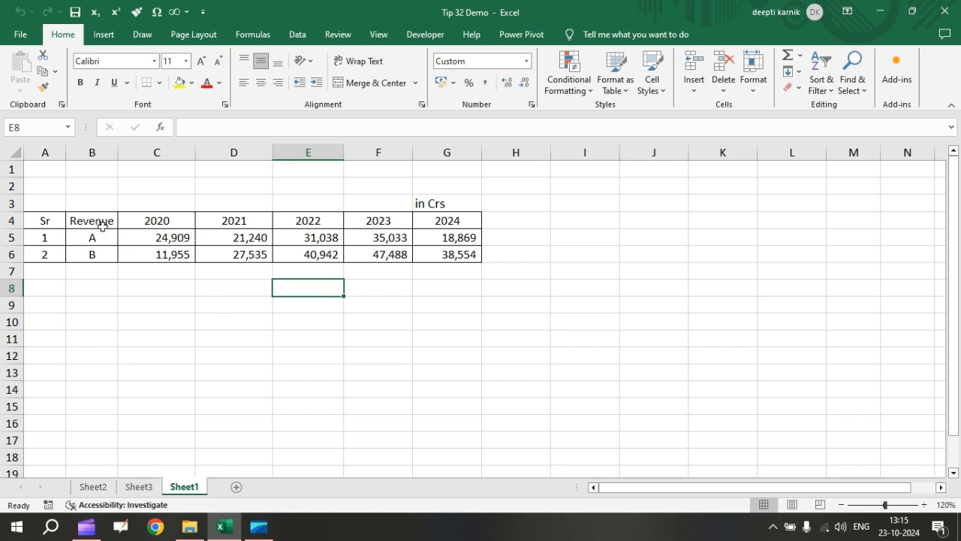
Create a line-chart forecast sheet from revenue A's data with its year headers, B4:G5, keeping the forecast end at 2026.
left_click_drag(100, 220, 437, 239)
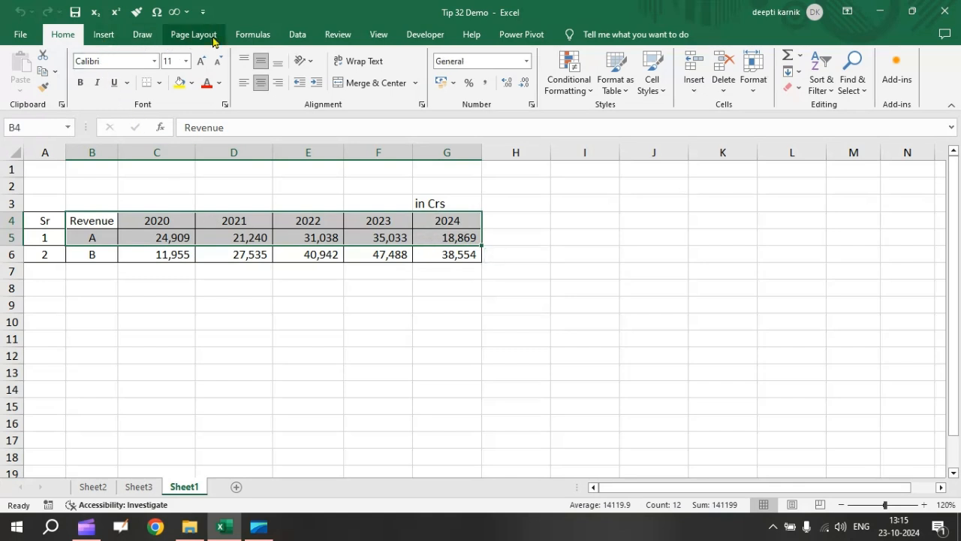
left_click(299, 34)
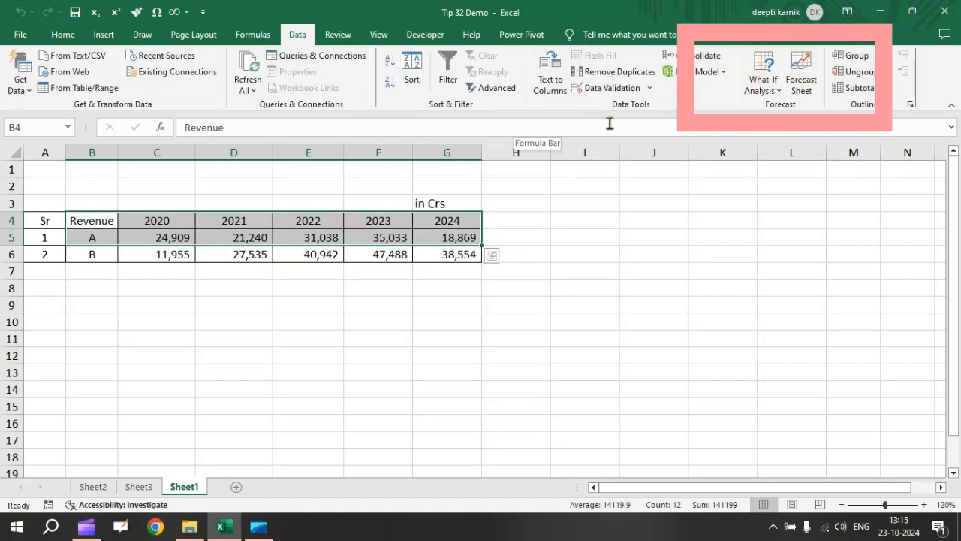
left_click(803, 73)
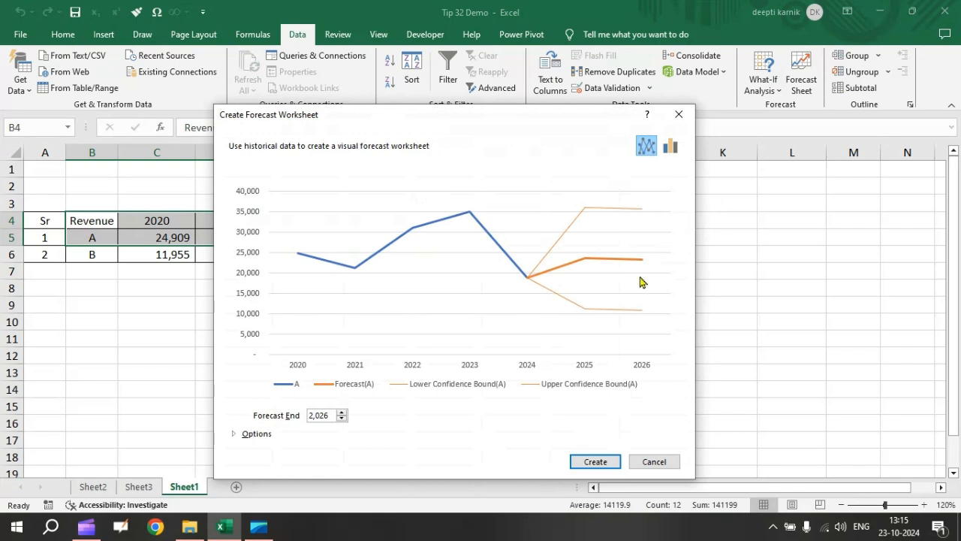
left_click(597, 462)
left_click(596, 461)
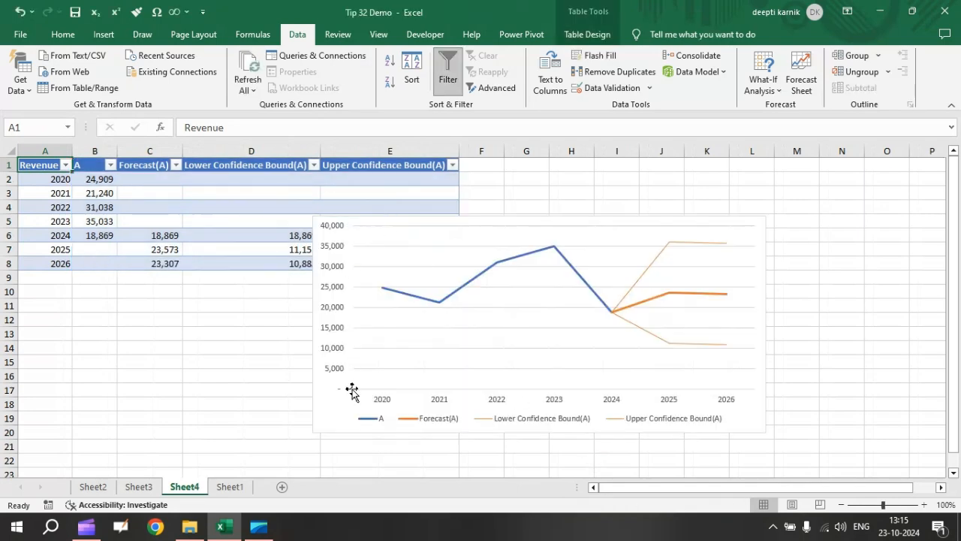
Move the revenue A forecast chart up so it clears the forecast table's lower rows, and add data labels to it.
left_click(327, 414)
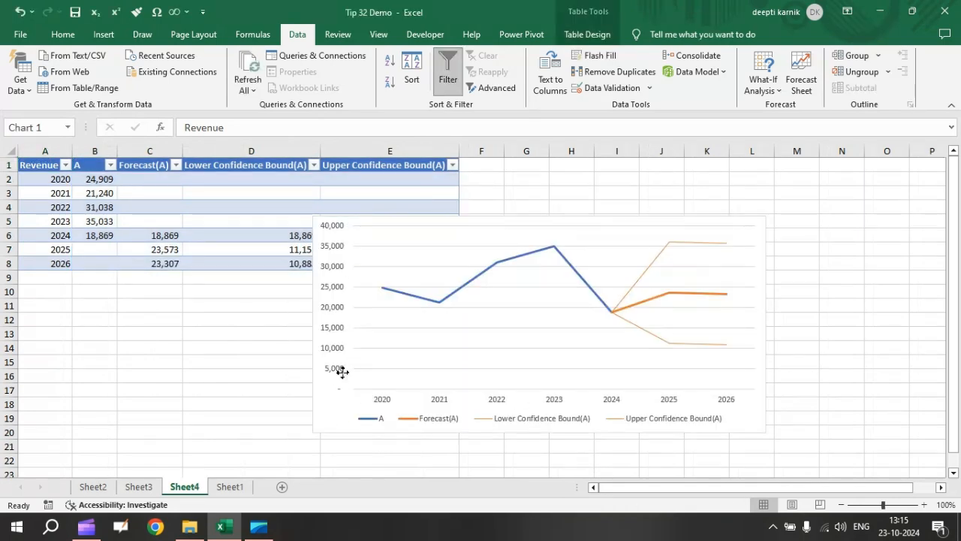
left_click_drag(336, 373, 334, 371)
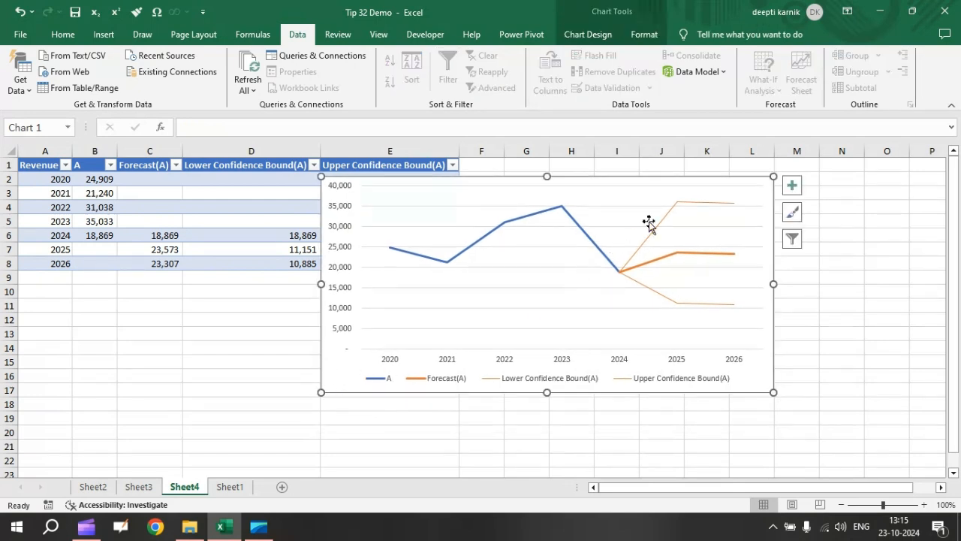
left_click(794, 187)
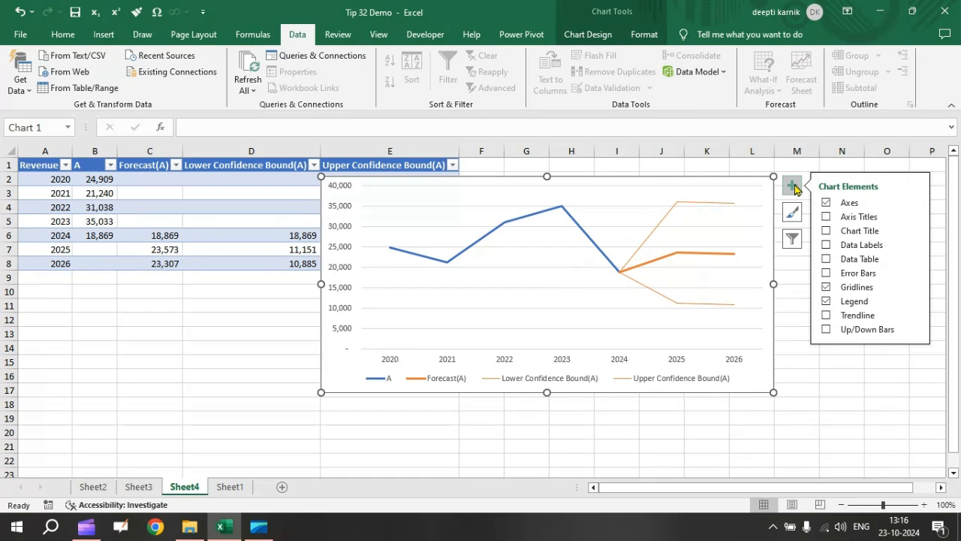
left_click(827, 245)
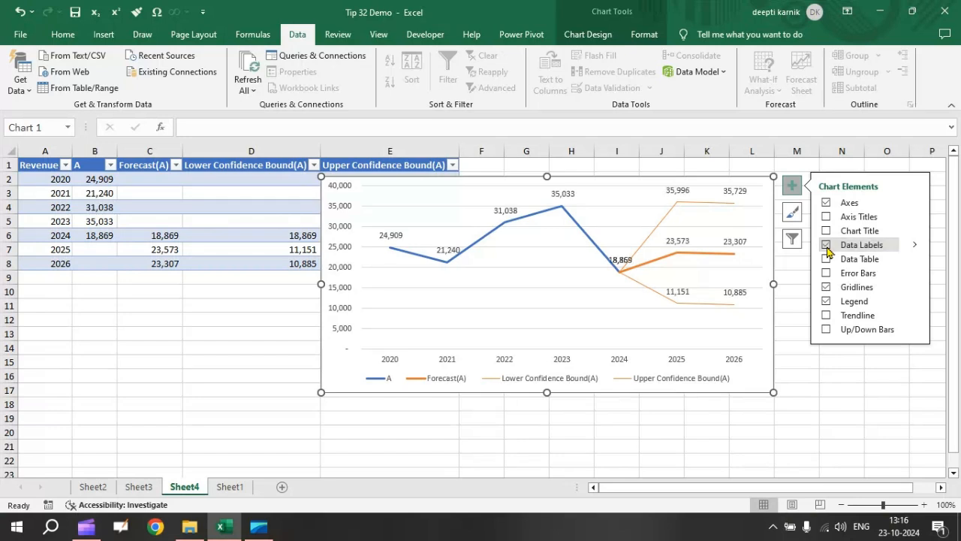
left_click(793, 186)
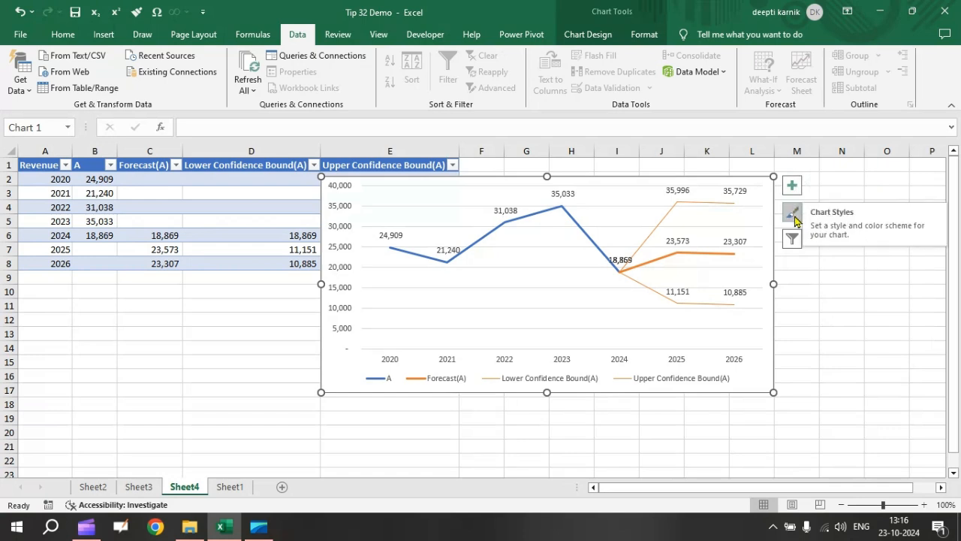
Apply the Colorful Palette 3 color scheme to the revenue A forecast chart and deselect the chart.
left_click(794, 215)
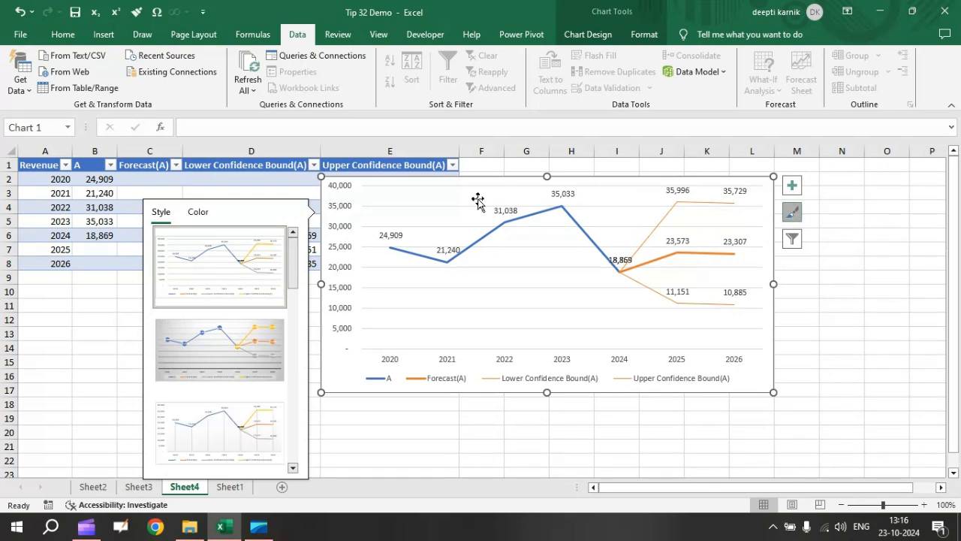
left_click(195, 213)
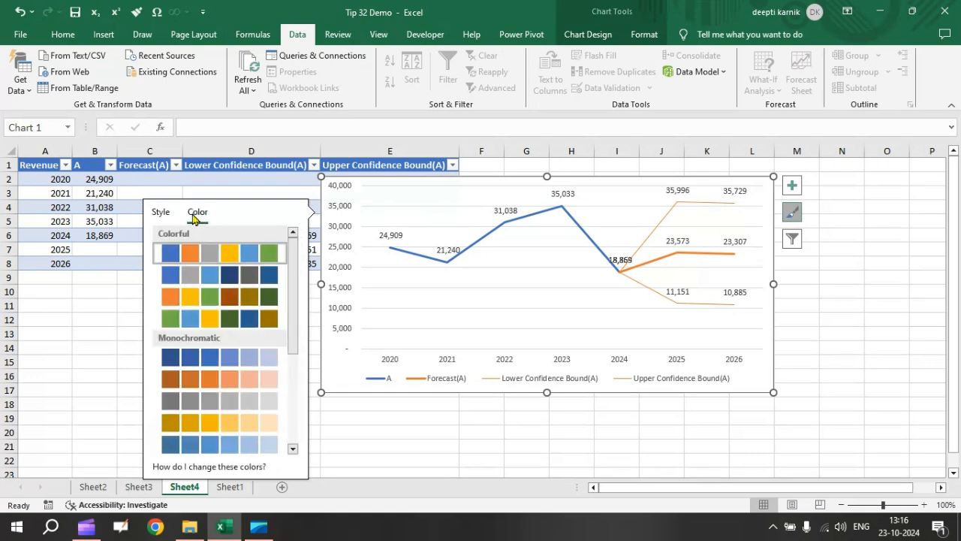
left_click(193, 302)
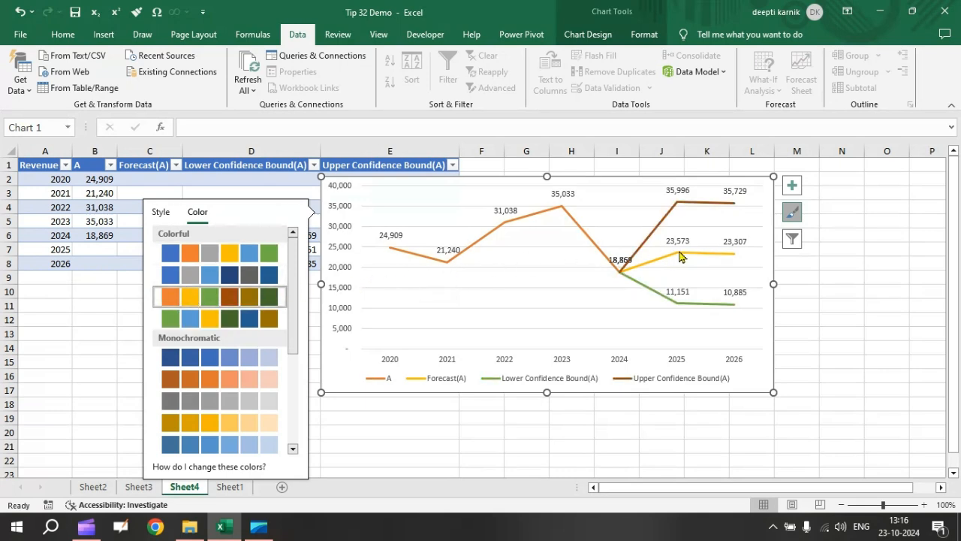
left_click(794, 213)
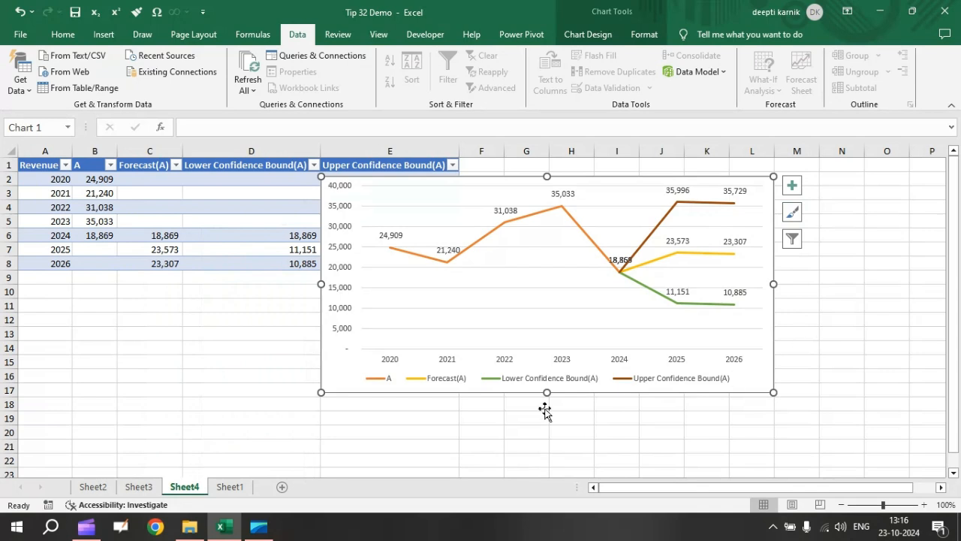
left_click(257, 344)
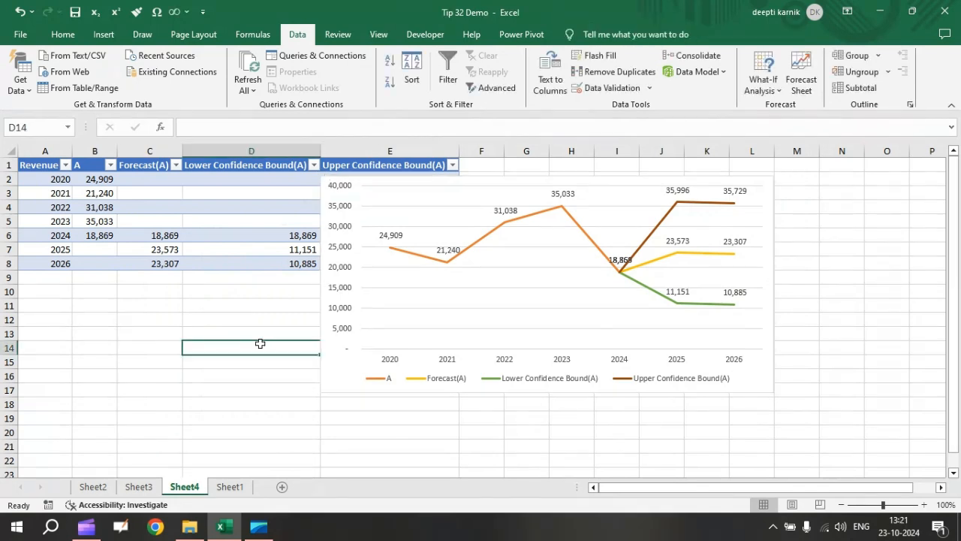
Create a forecast sheet for revenue B from Sheet1's year headers B4:G4 and values B6:G6, with the forecast end set to 2027.
left_click(228, 486)
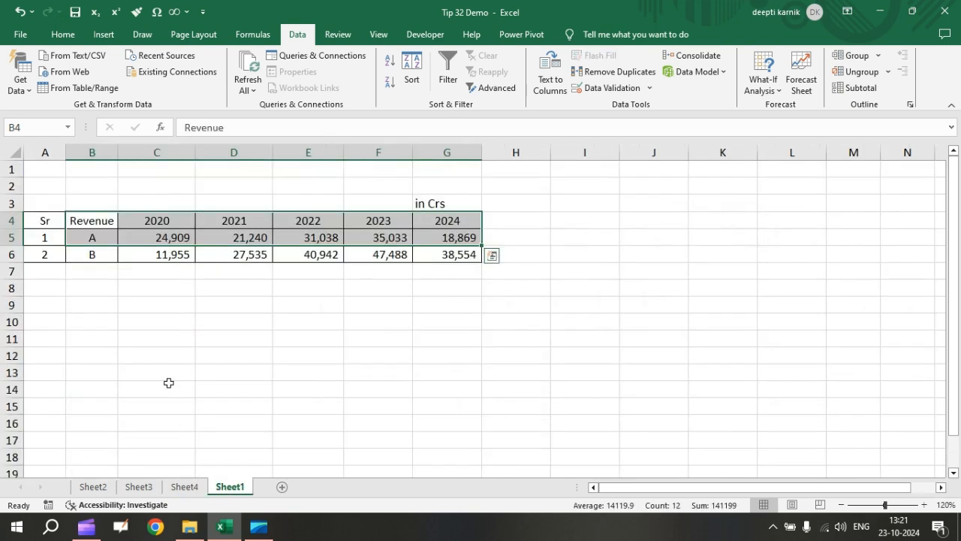
left_click(91, 288)
left_click_drag(92, 219, 379, 218)
left_click_drag(447, 221, 447, 220)
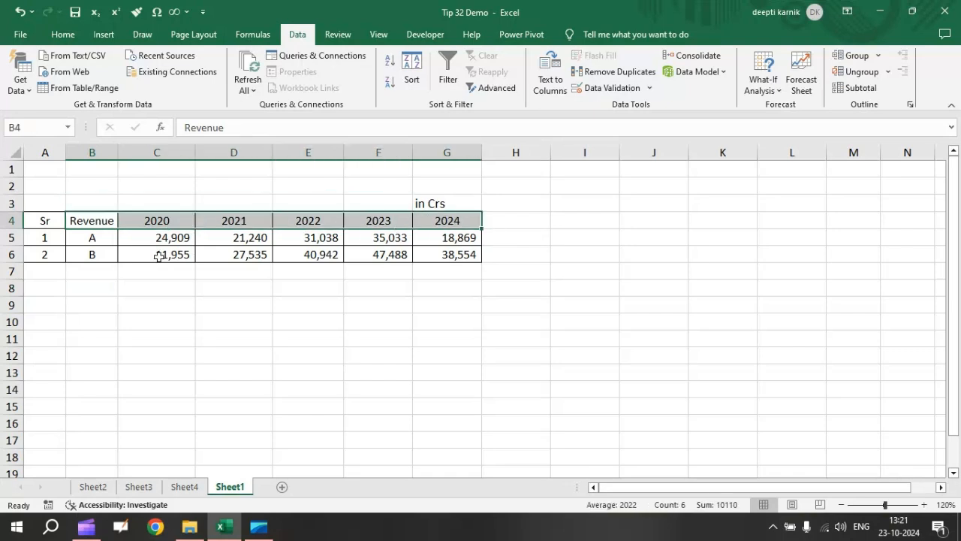
left_click_drag(107, 252, 459, 253)
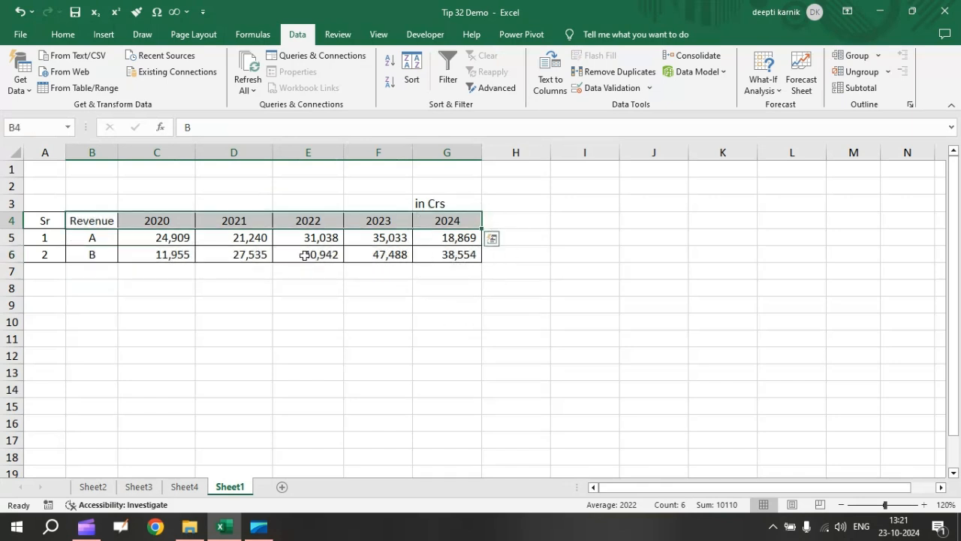
left_click(88, 256, "ctrl")
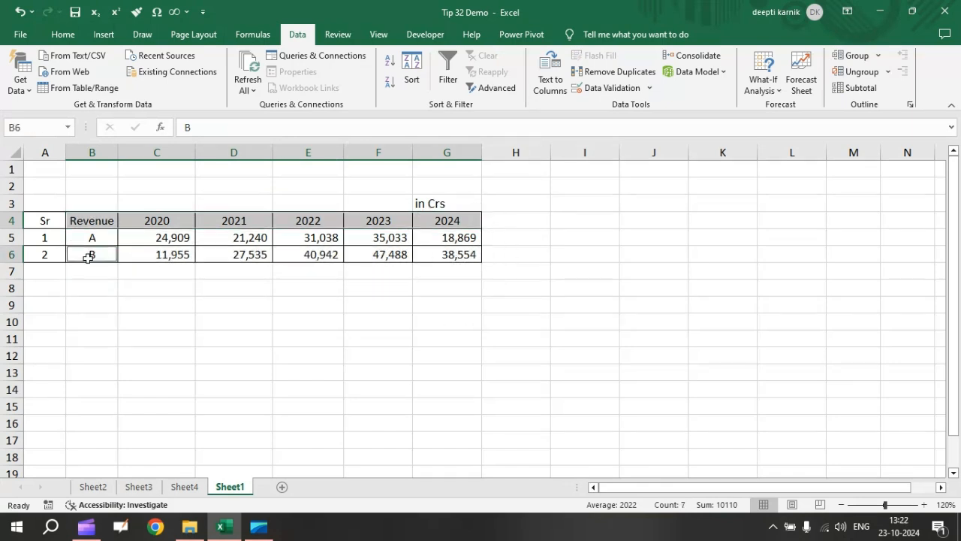
key("ctrl+shift+Right")
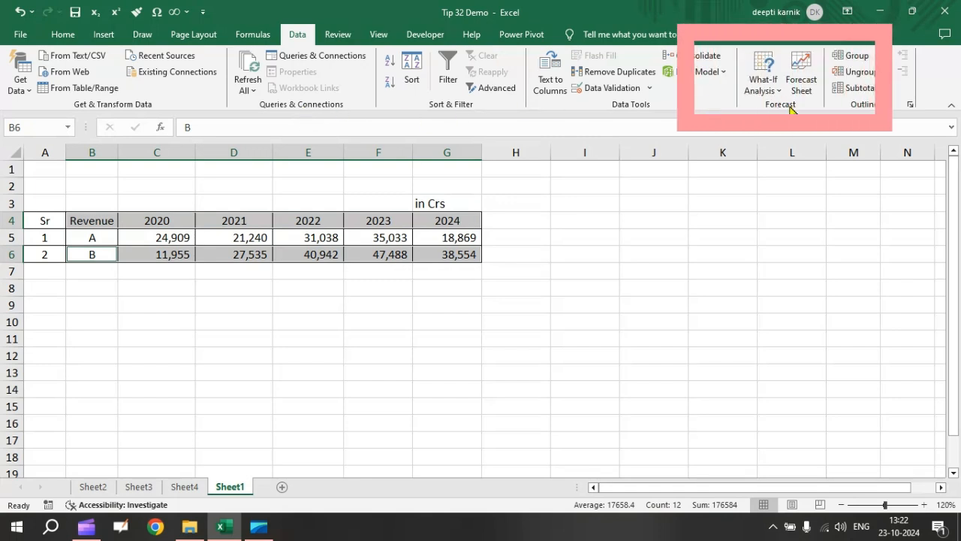
left_click(807, 65)
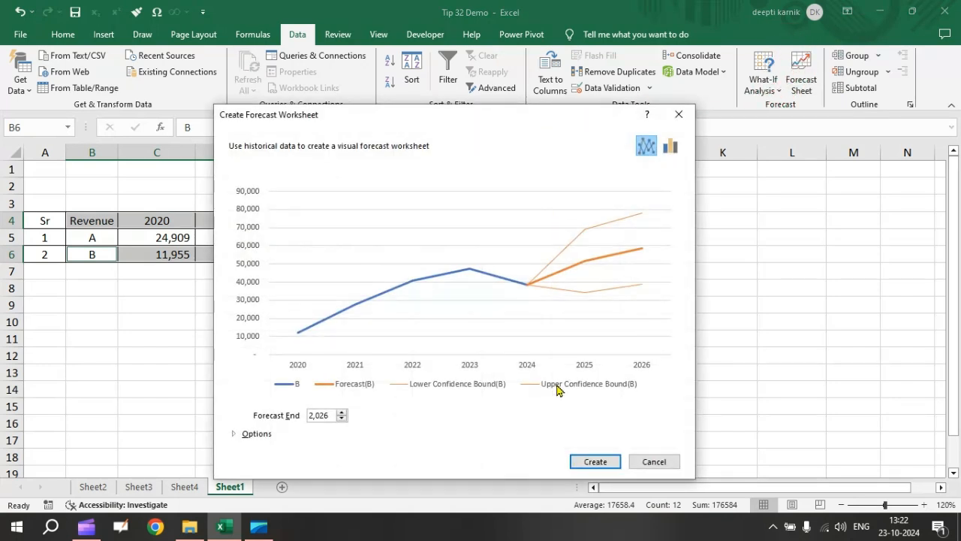
left_click(342, 413)
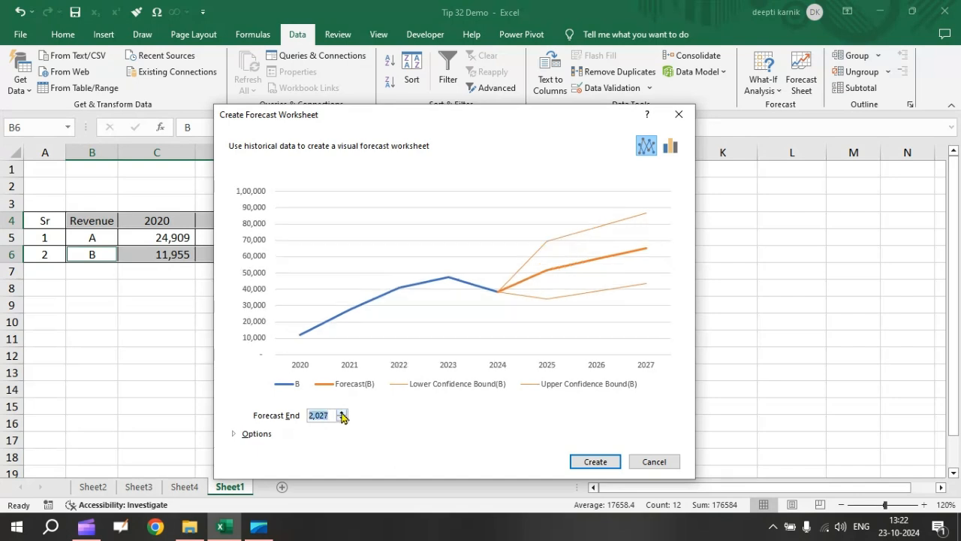
left_click(594, 462)
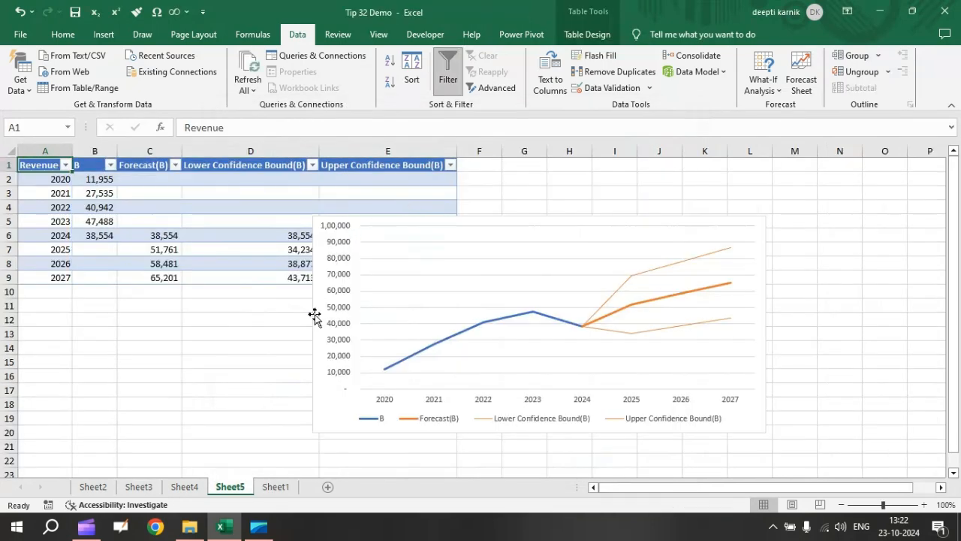
Move the revenue B forecast chart up beside the forecast table and add data labels to it.
left_click_drag(326, 414, 327, 359)
left_click(255, 425)
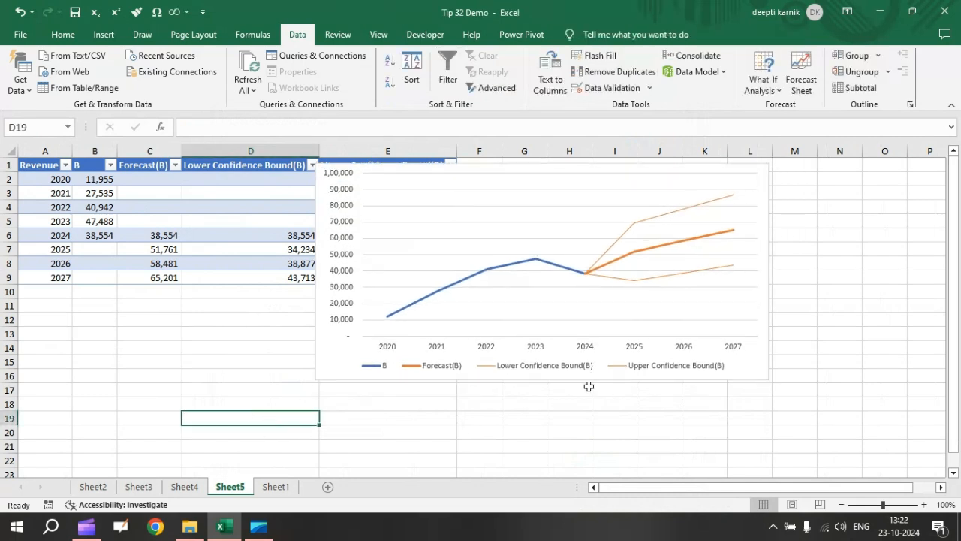
left_click(759, 178)
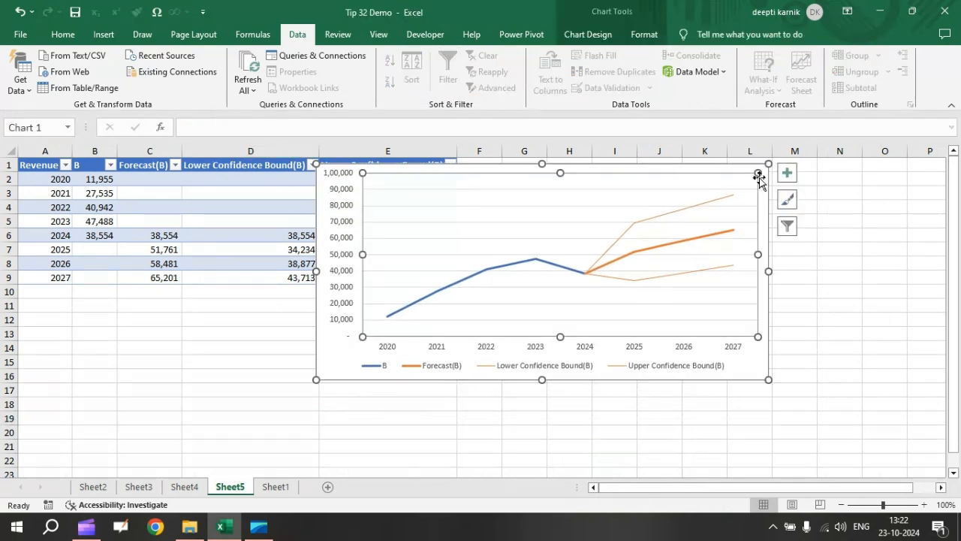
left_click(786, 175)
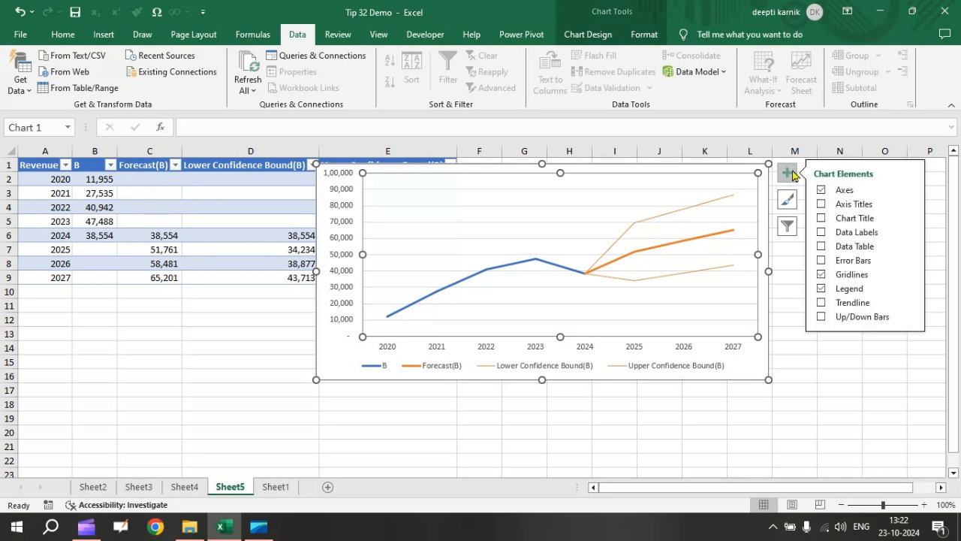
left_click(822, 233)
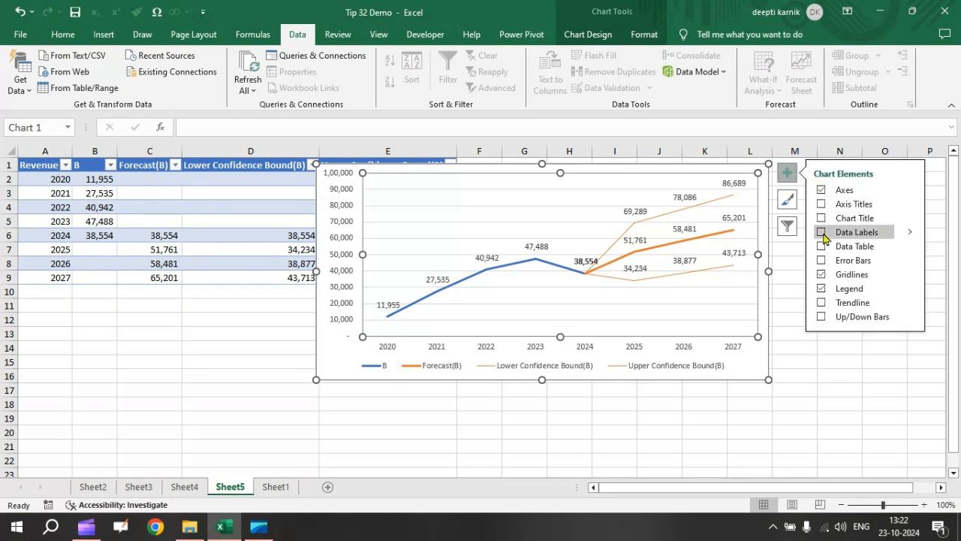
left_click(786, 174)
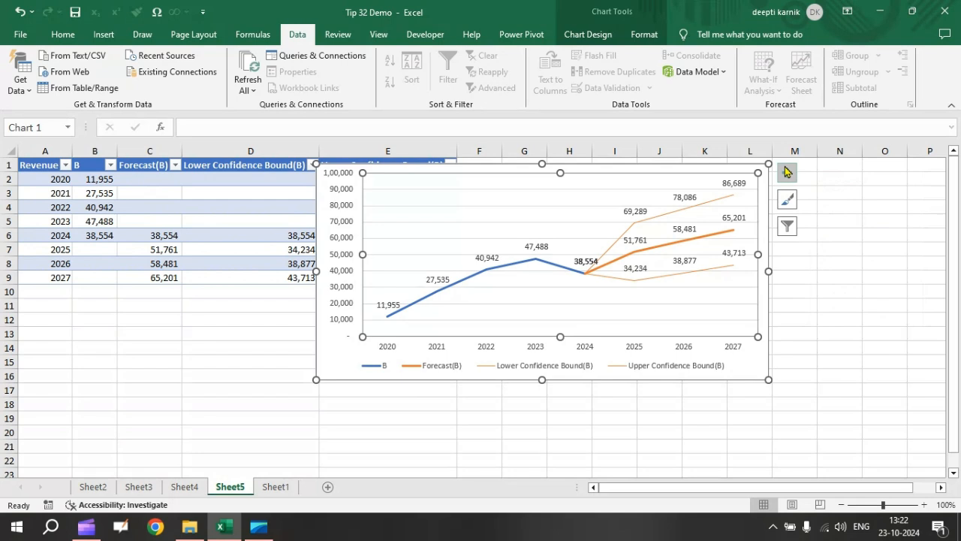
Recolor the revenue B forecast chart with Colorful Palette 3 and deselect the chart.
left_click(787, 199)
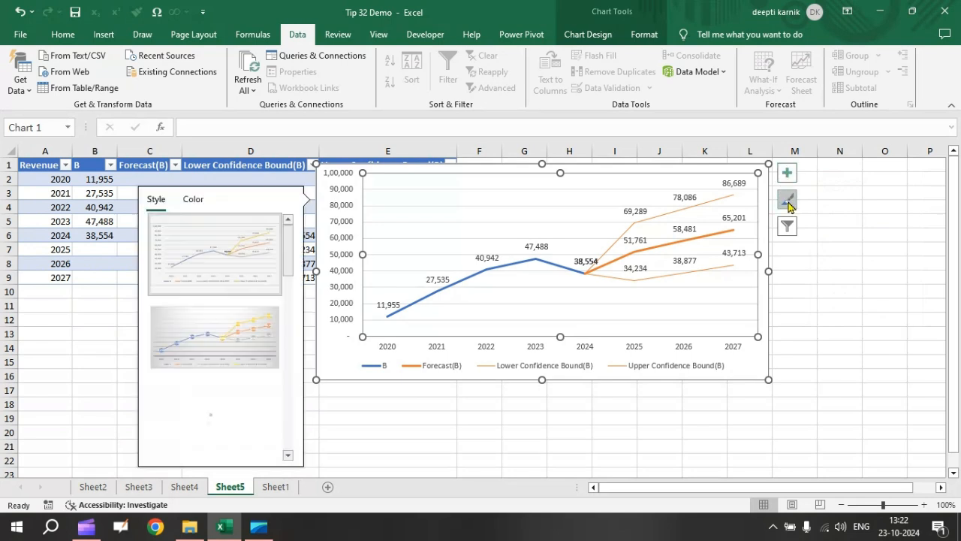
left_click(194, 200)
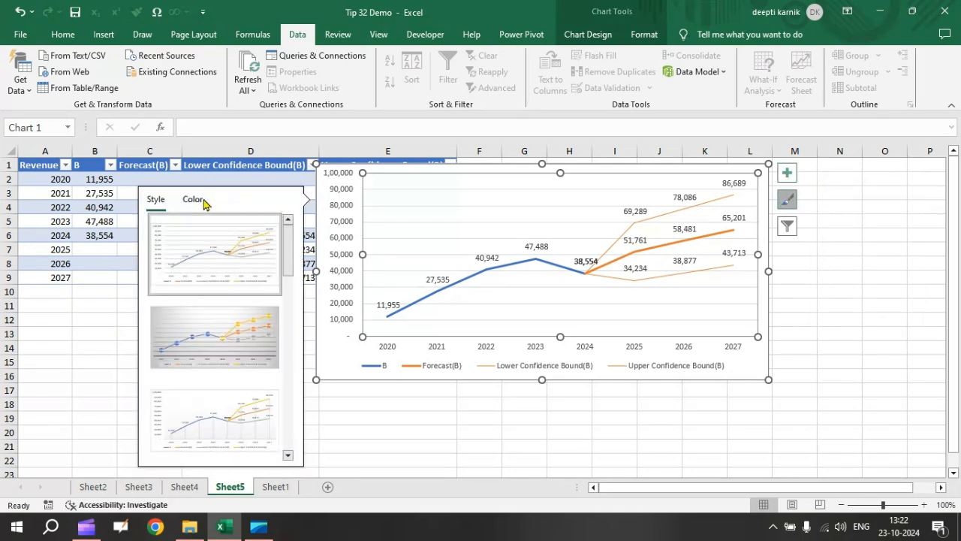
left_click(204, 289)
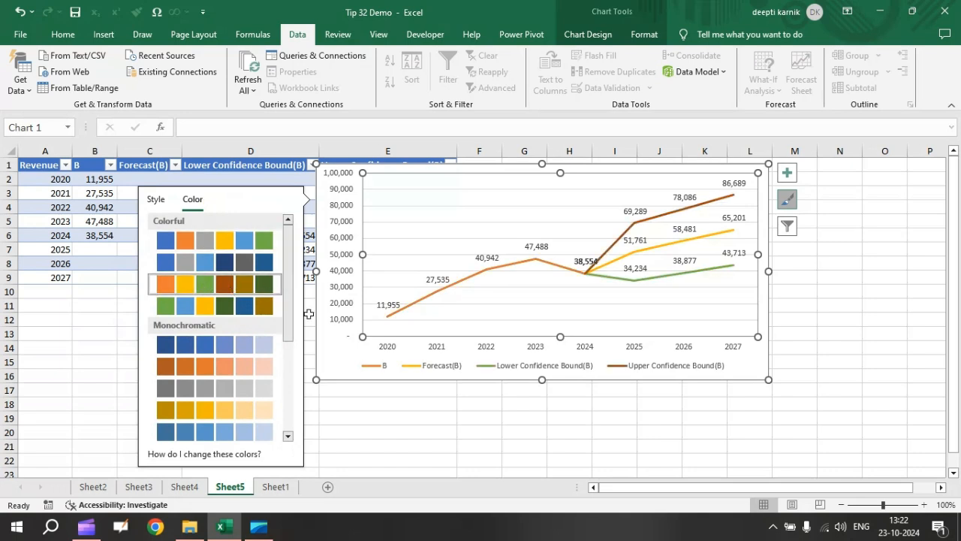
left_click(787, 199)
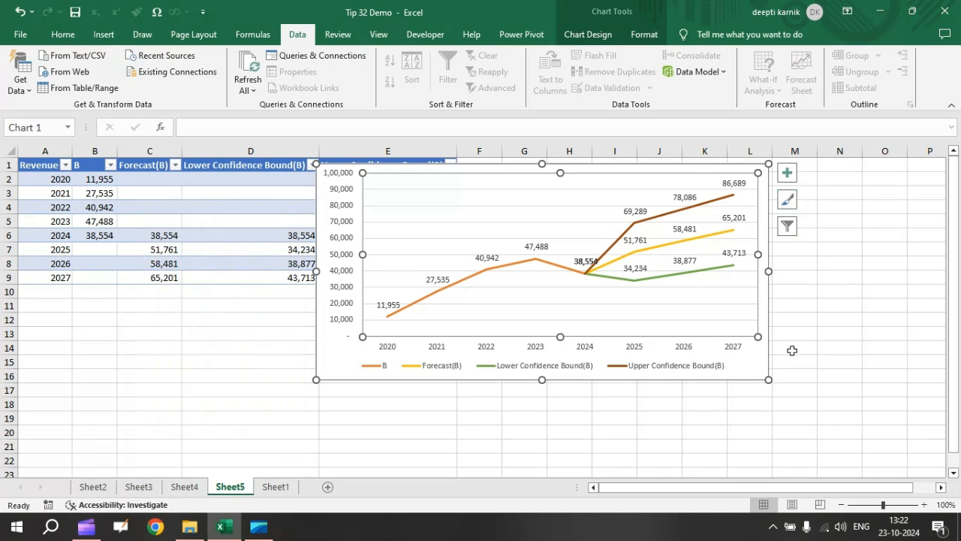
left_click(792, 350)
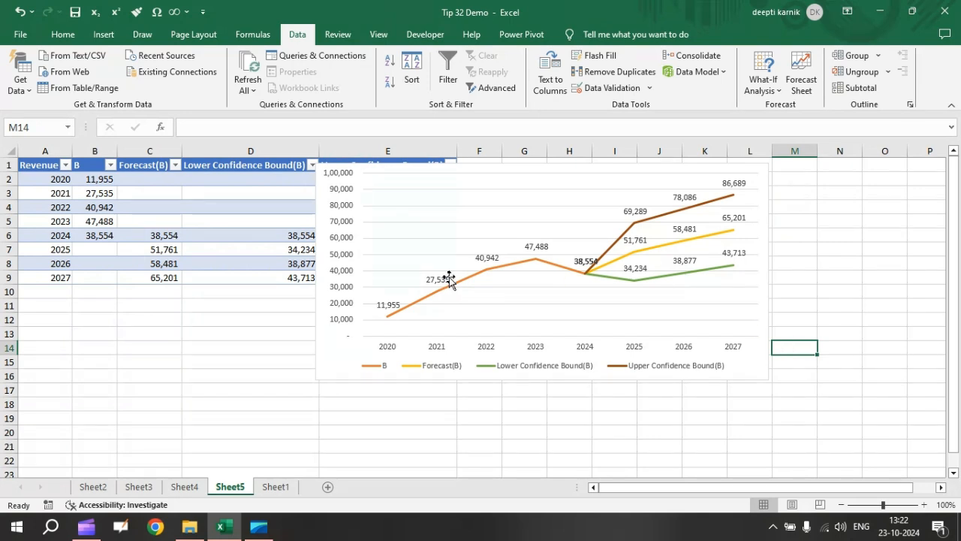
Examine the advanced options of a new forecast worksheet for revenue B's data on Sheet1 without creating it.
left_click(275, 487)
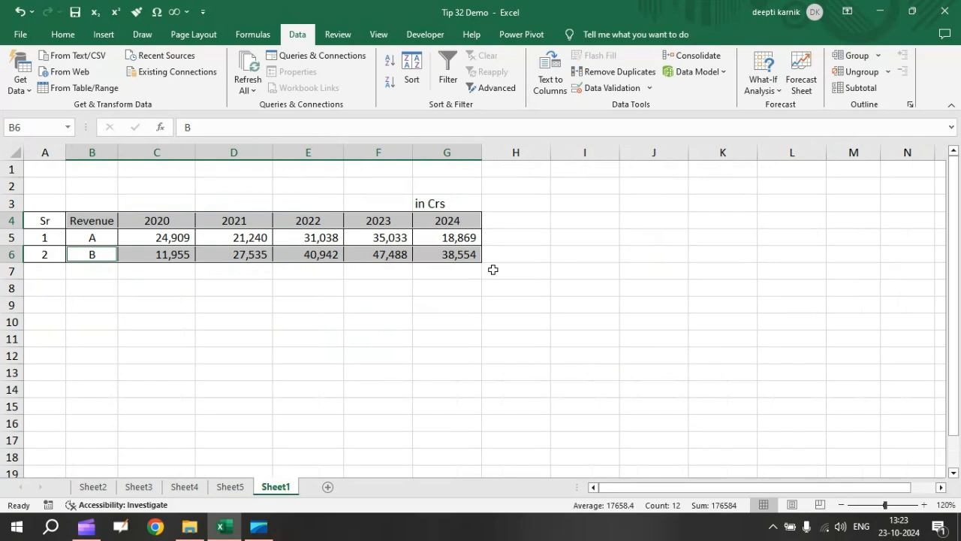
left_click(801, 84)
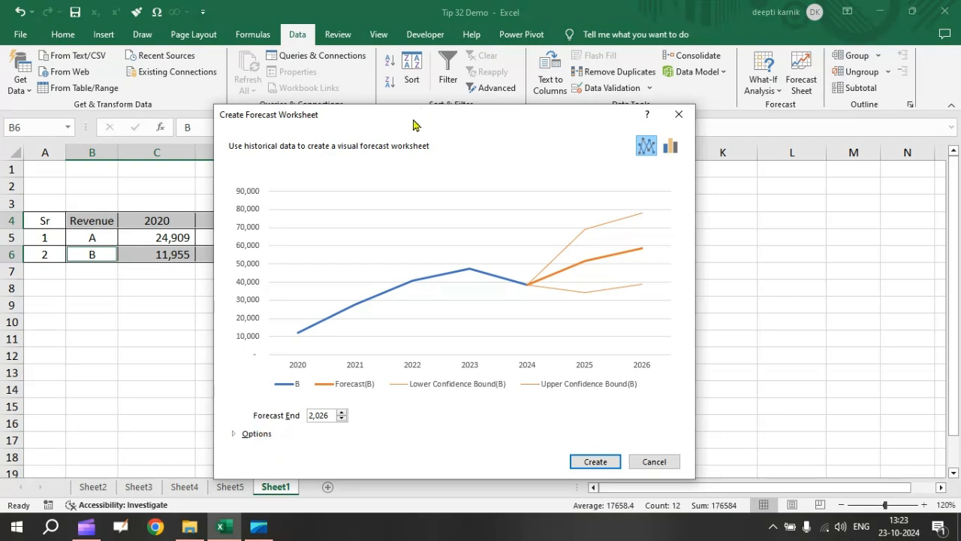
left_click_drag(415, 120, 424, 71)
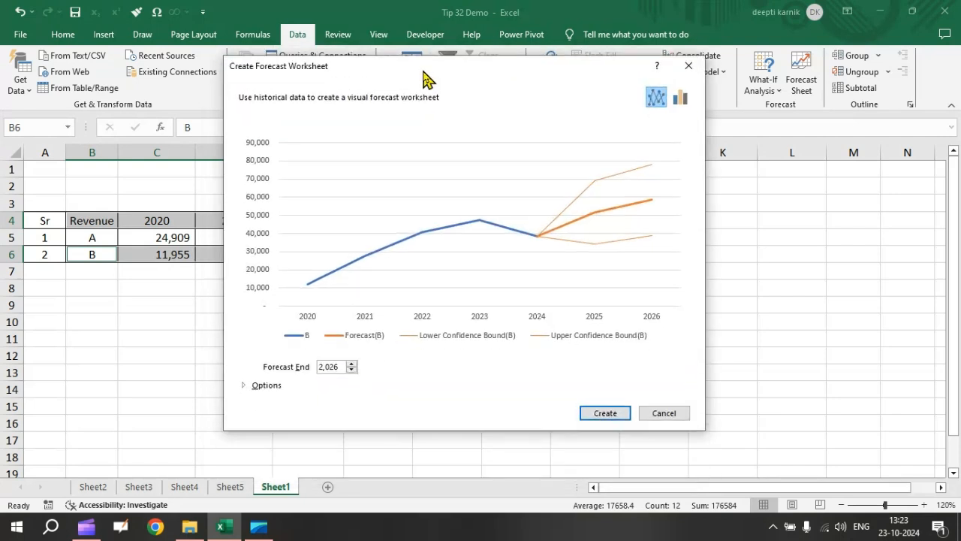
left_click(244, 385)
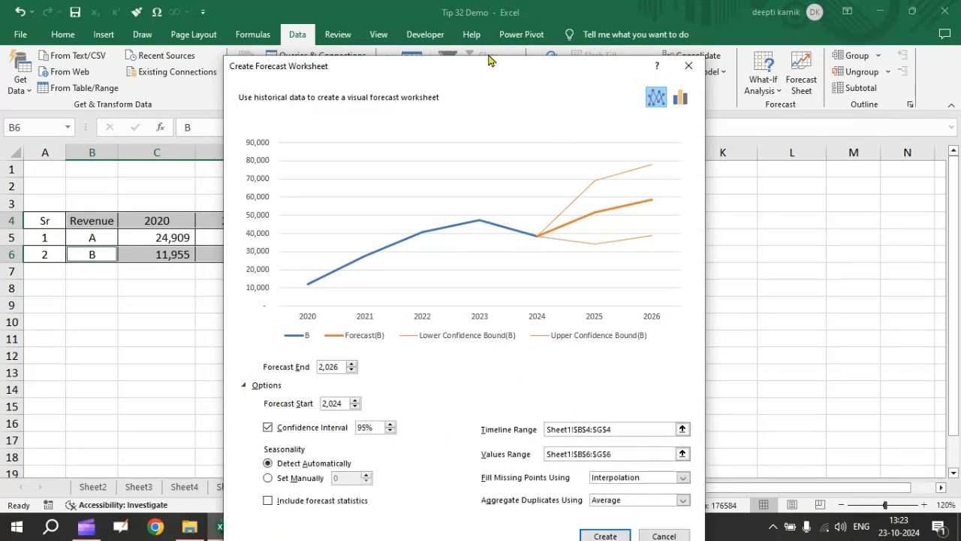
left_click_drag(489, 71, 488, 39)
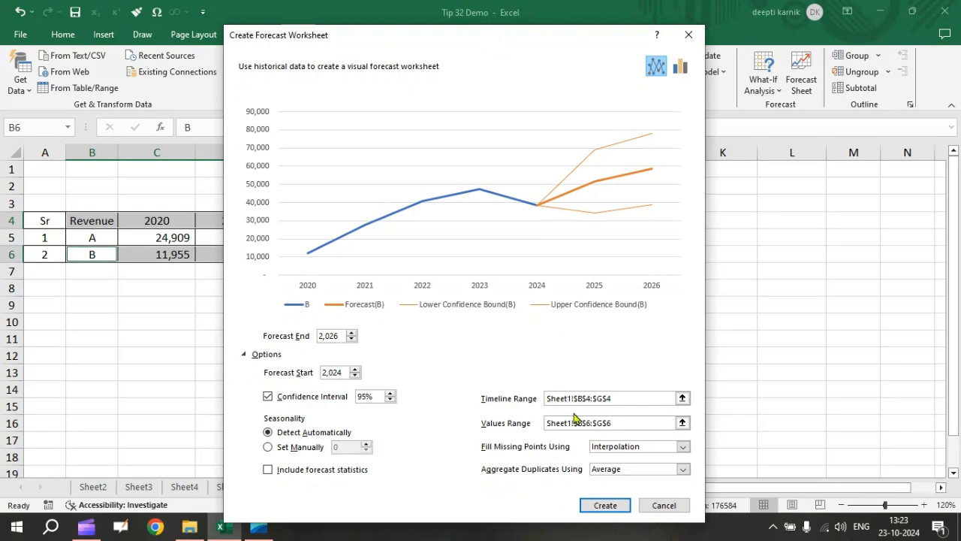
left_click(664, 505)
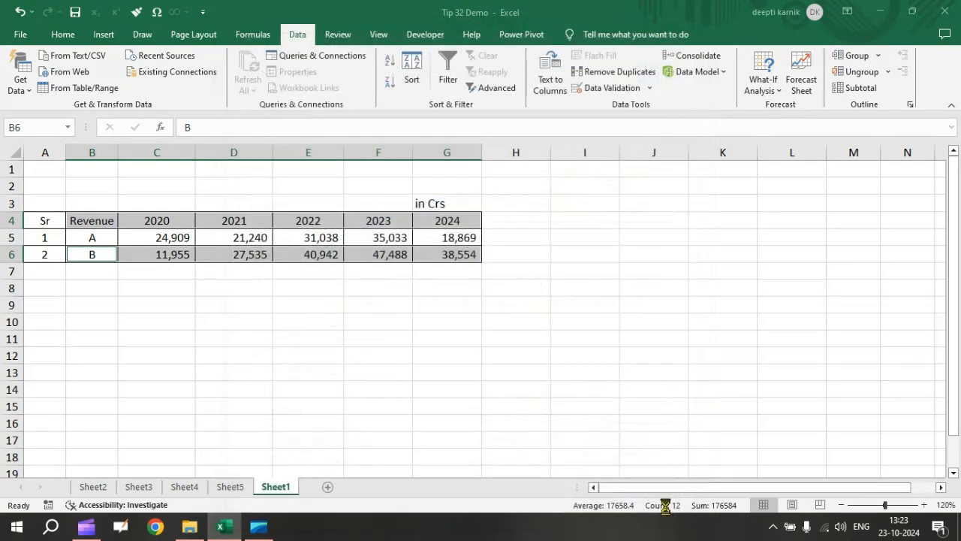
left_click(535, 301)
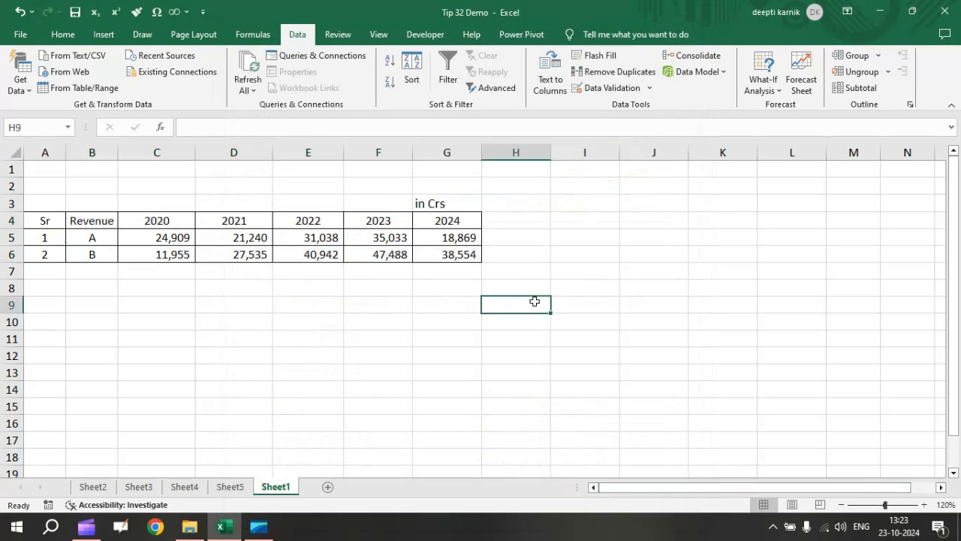